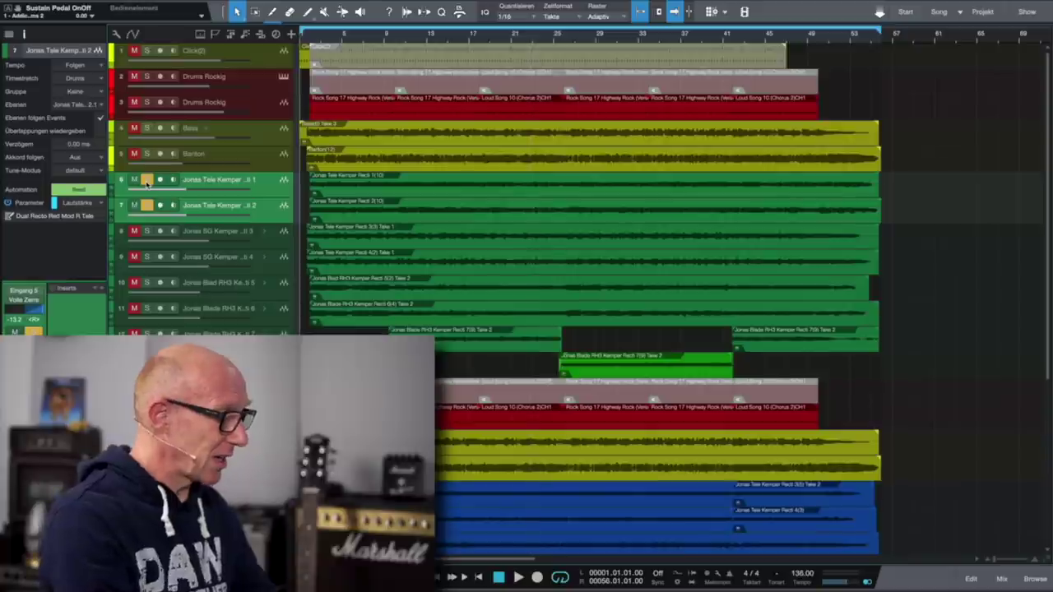
Step: Play back the soloed Tele guitar tracks 6 and 7 and check their levels in the mixing console
key("space")
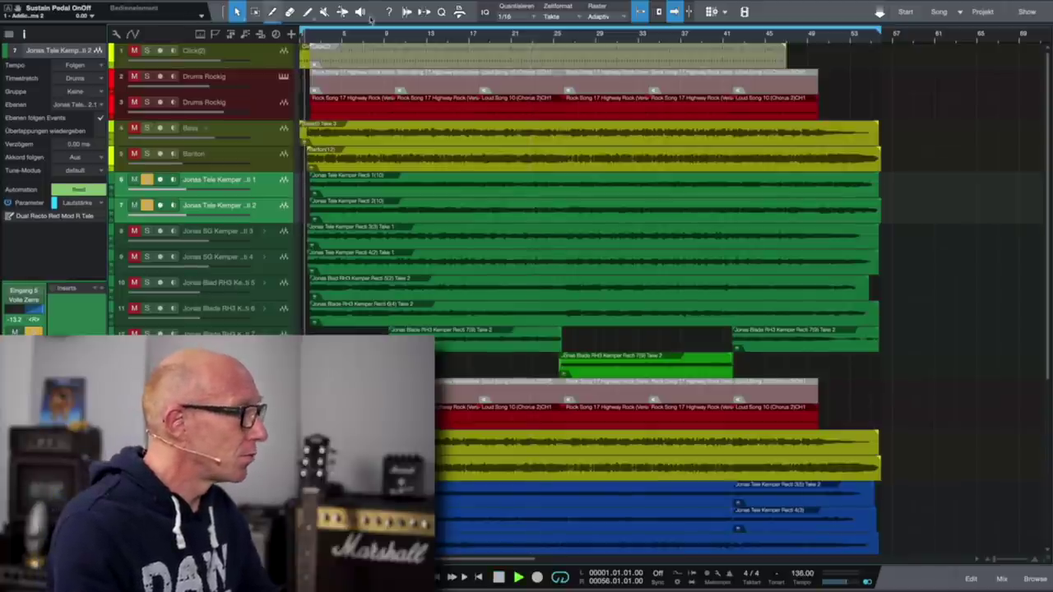
key("f")
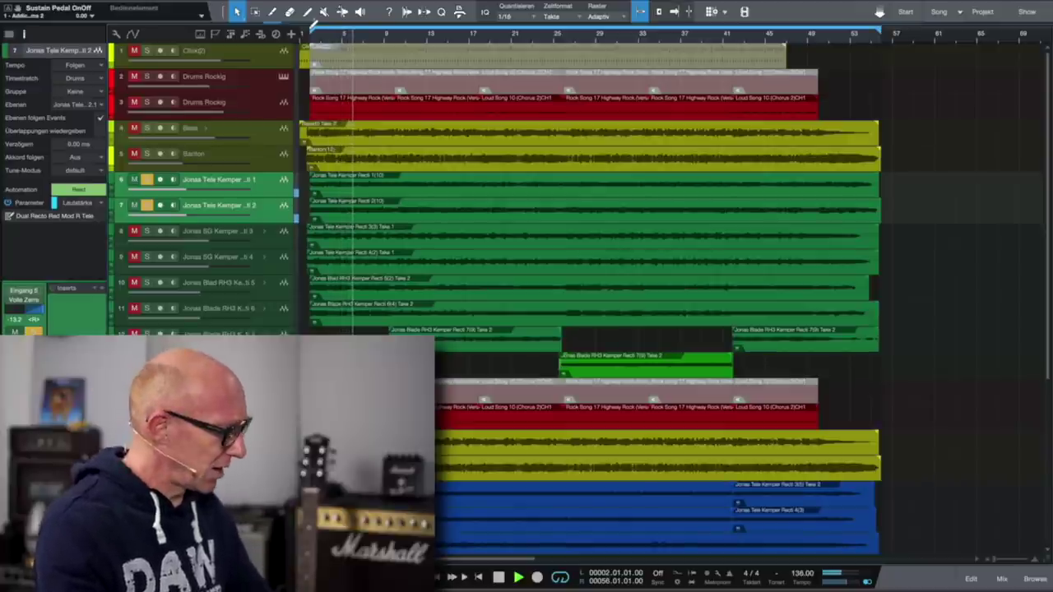
key("F3")
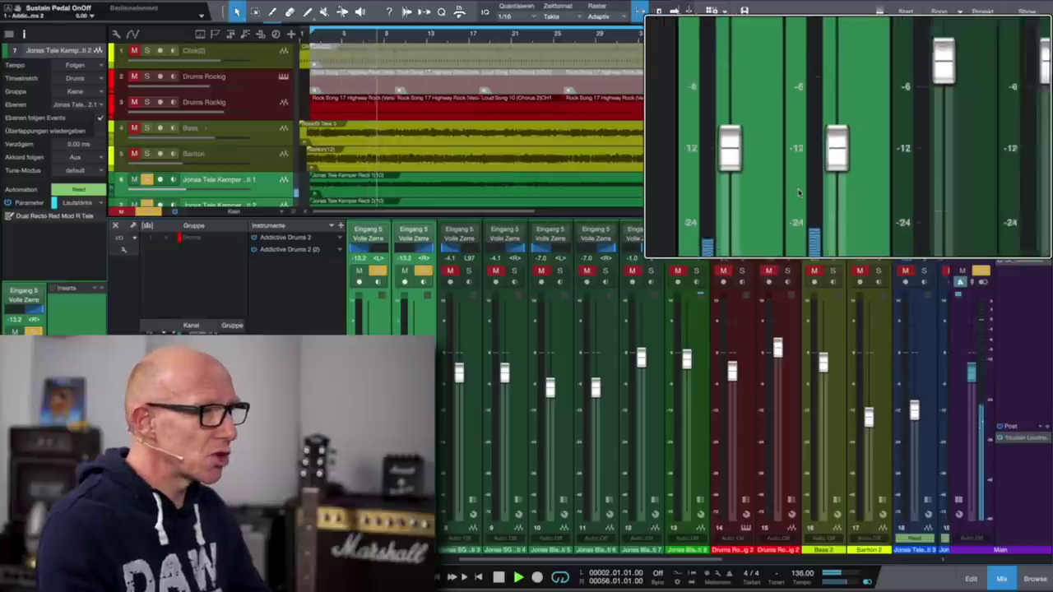
key("space")
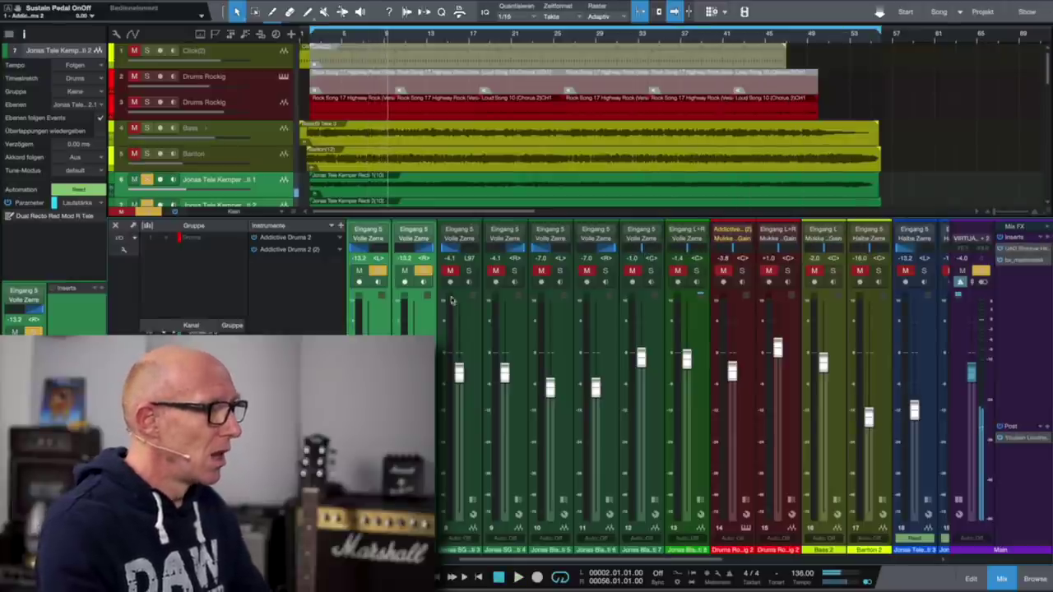
Step: Solo the SG guitar tracks 8 and 9 in place of the Tele tracks and listen to them
scroll(455, 139, "down", 5)
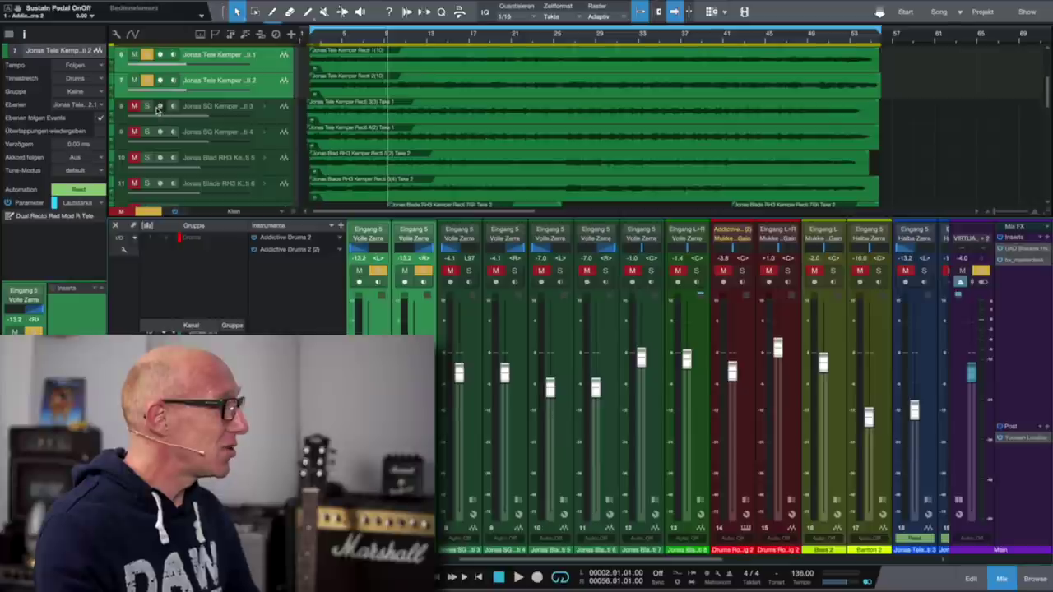
left_click(147, 106)
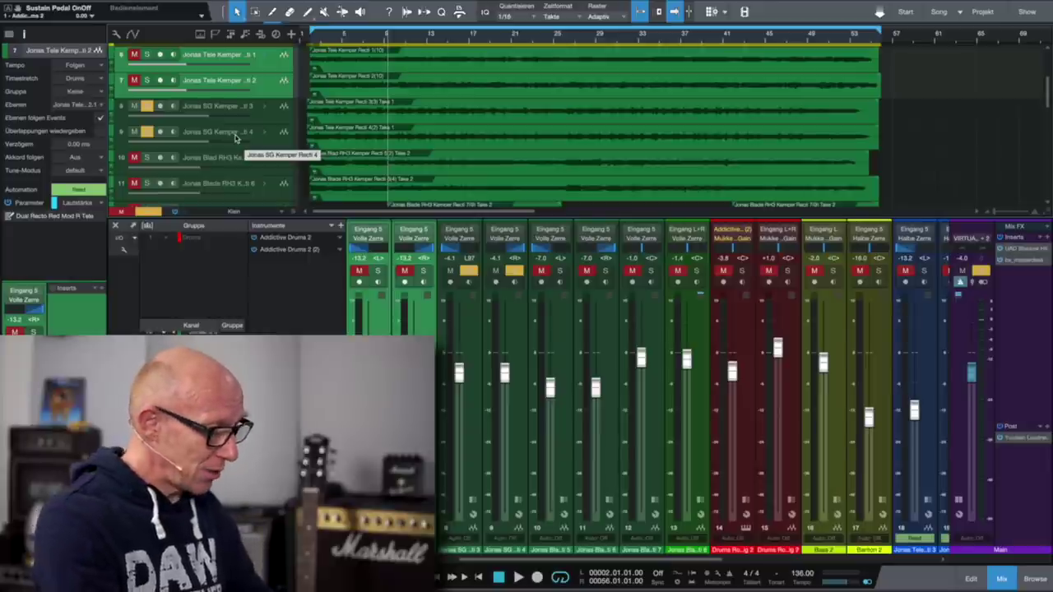
key("space")
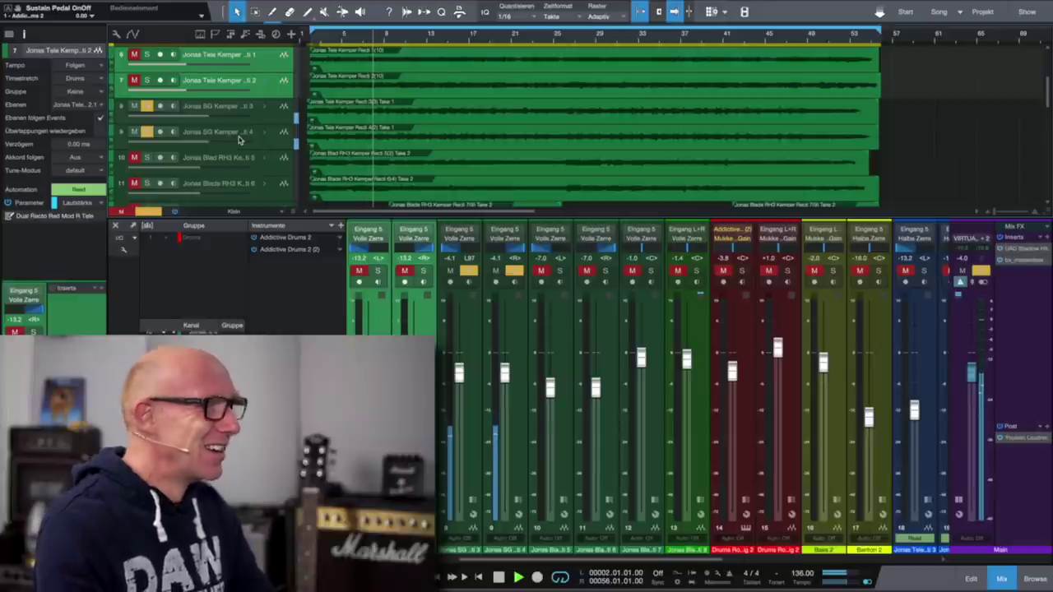
key("space")
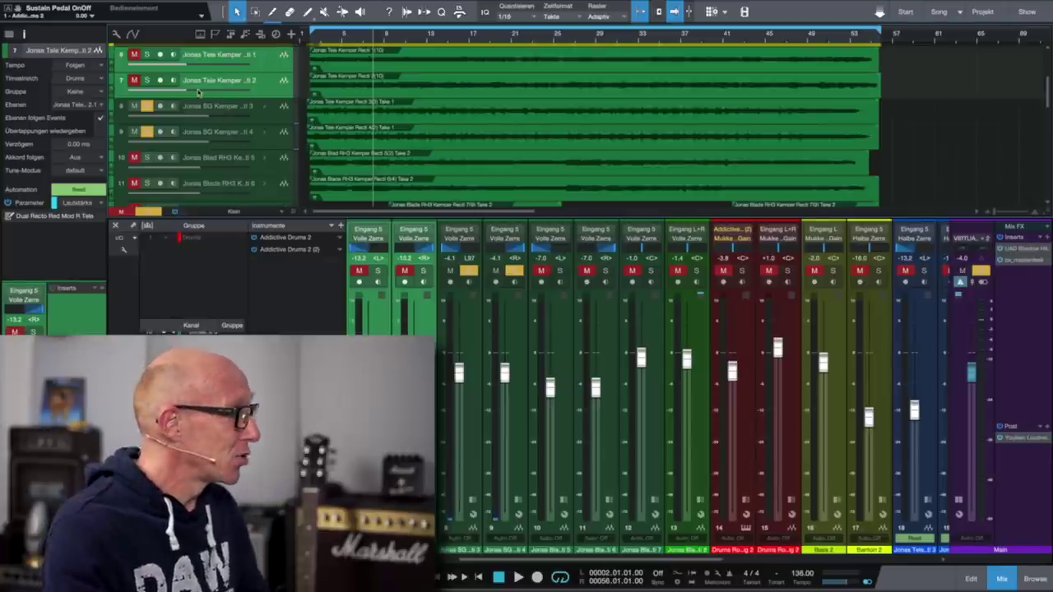
Step: Add Tele tracks 6 and 7 to the solo and compare playback with and without SG tracks 8 and 9
left_click(146, 55)
key("space")
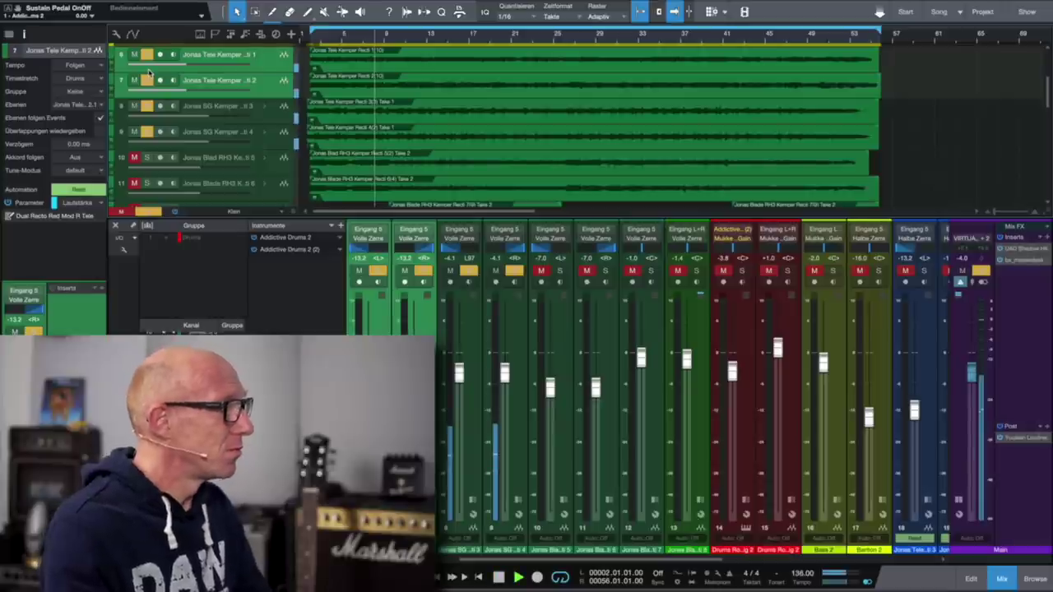
left_click(146, 105)
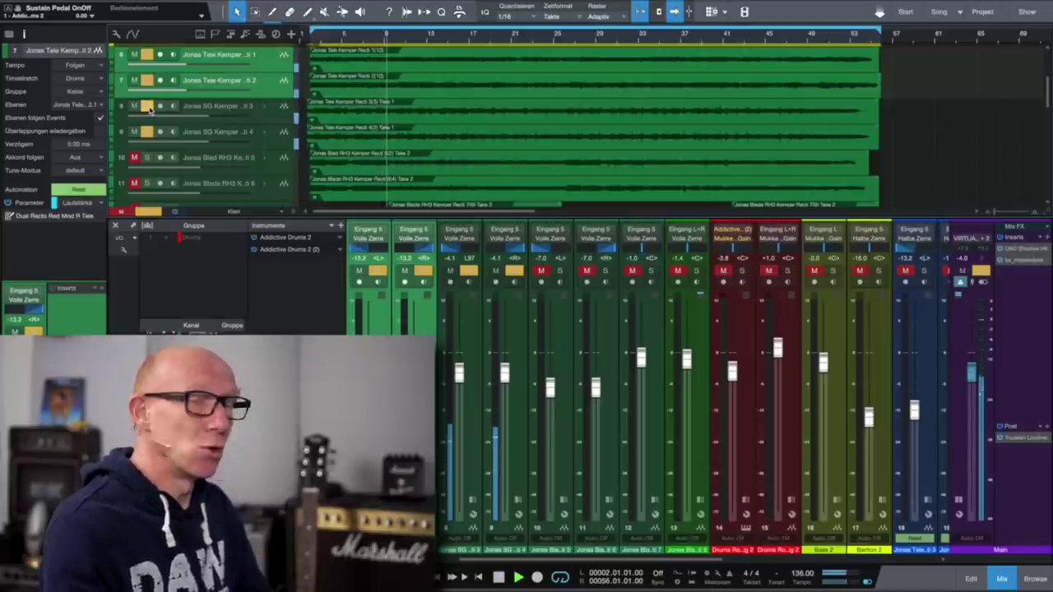
left_click(147, 131)
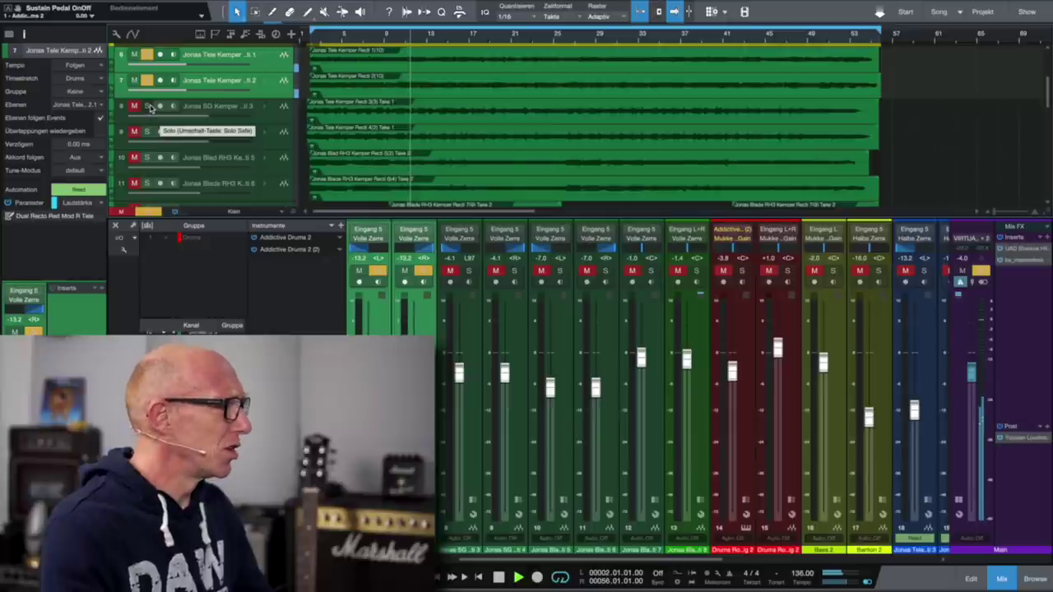
left_click(148, 106)
left_click(148, 131)
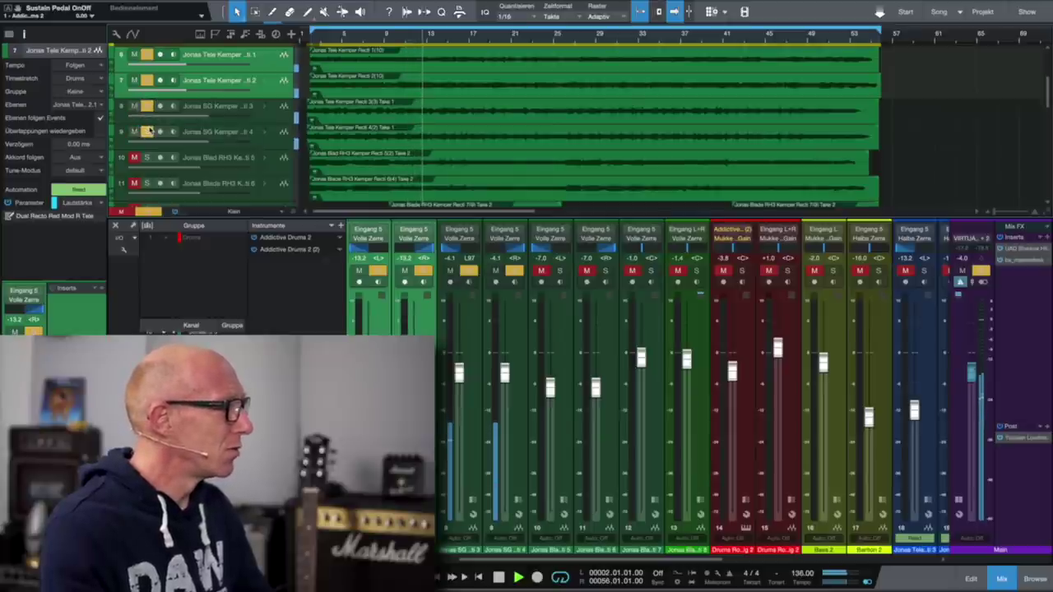
key("space")
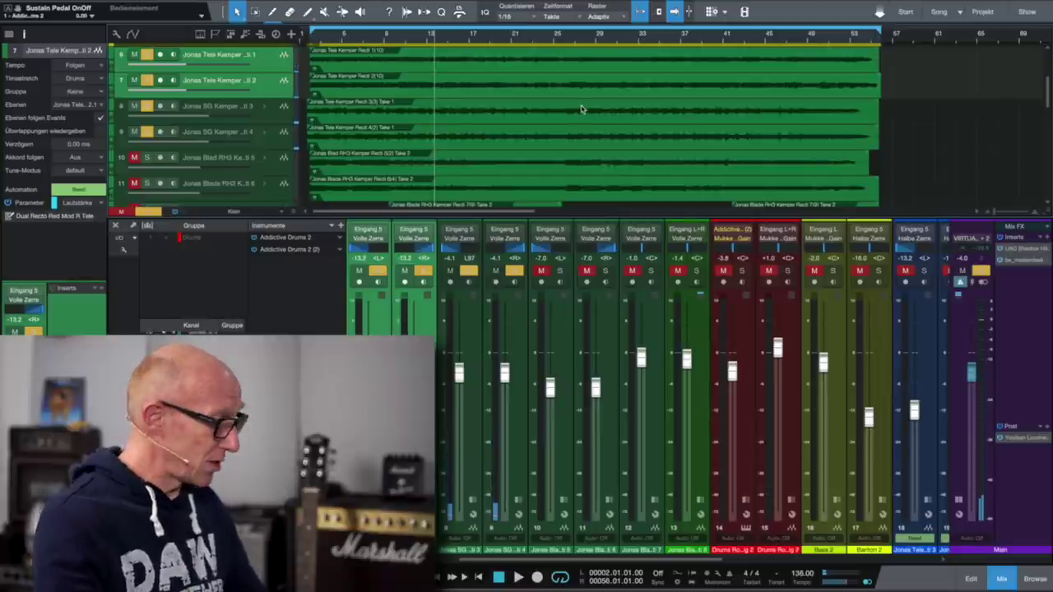
Step: Show the tracks' volume automation and play the soloed guitars from about bar 43
key("a")
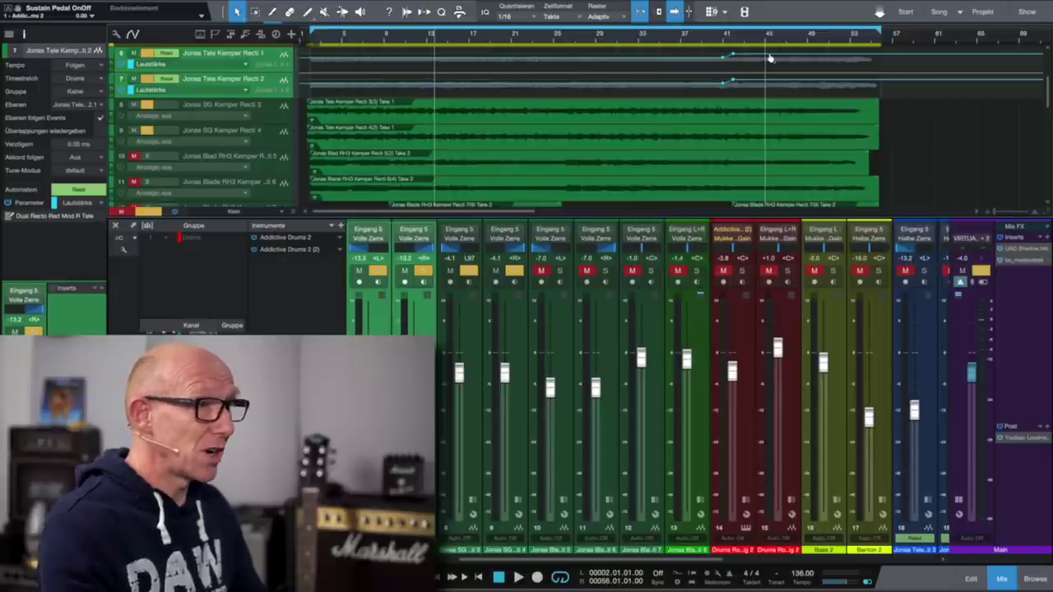
left_click(746, 39)
key("space")
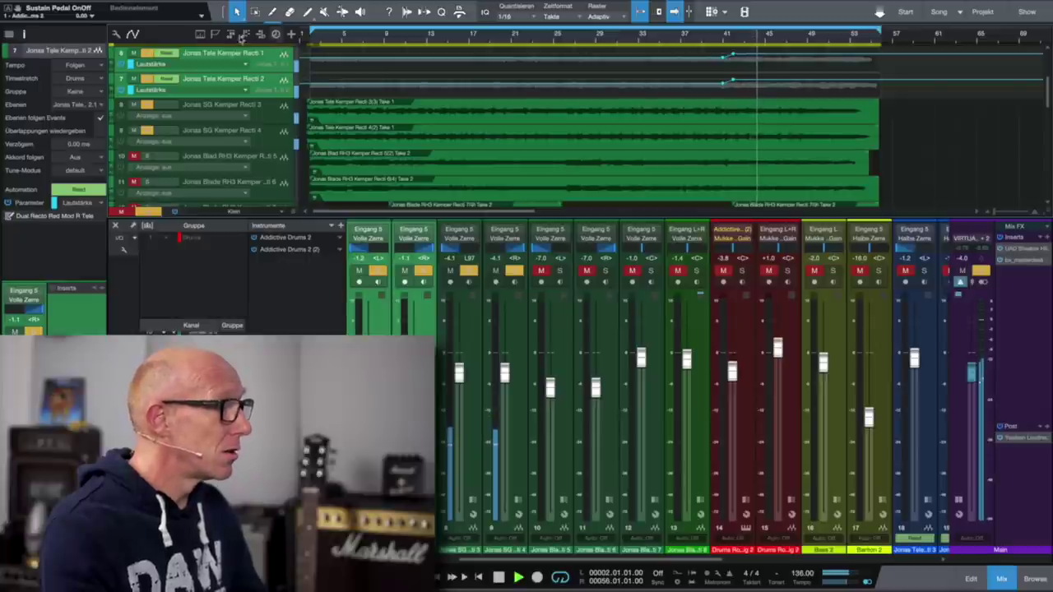
Step: Compare the soloed SG guitars without and with Tele tracks 6 and 7 during playback
left_click(147, 54)
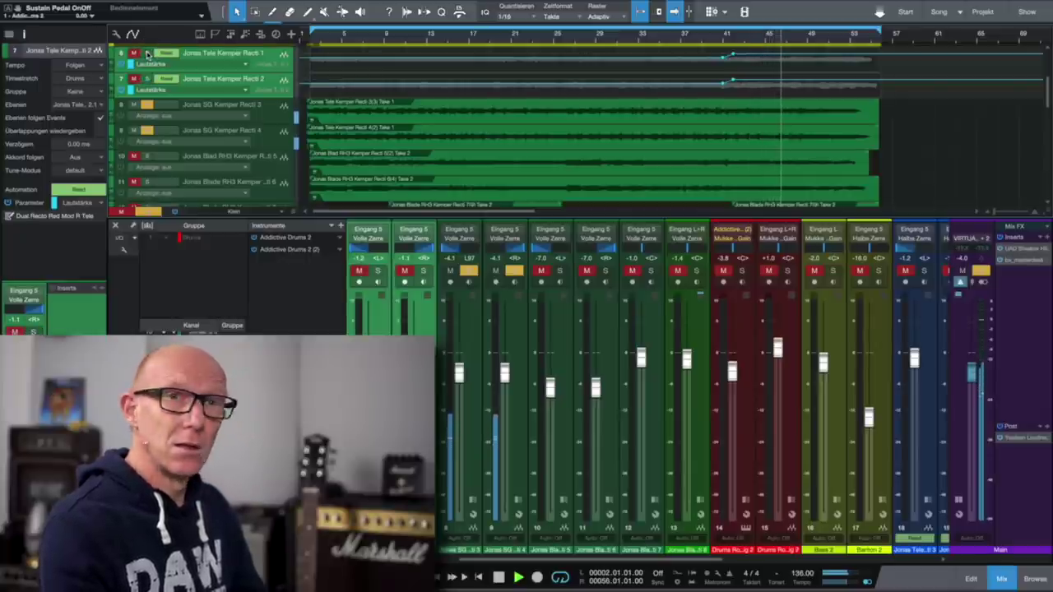
left_click(146, 53)
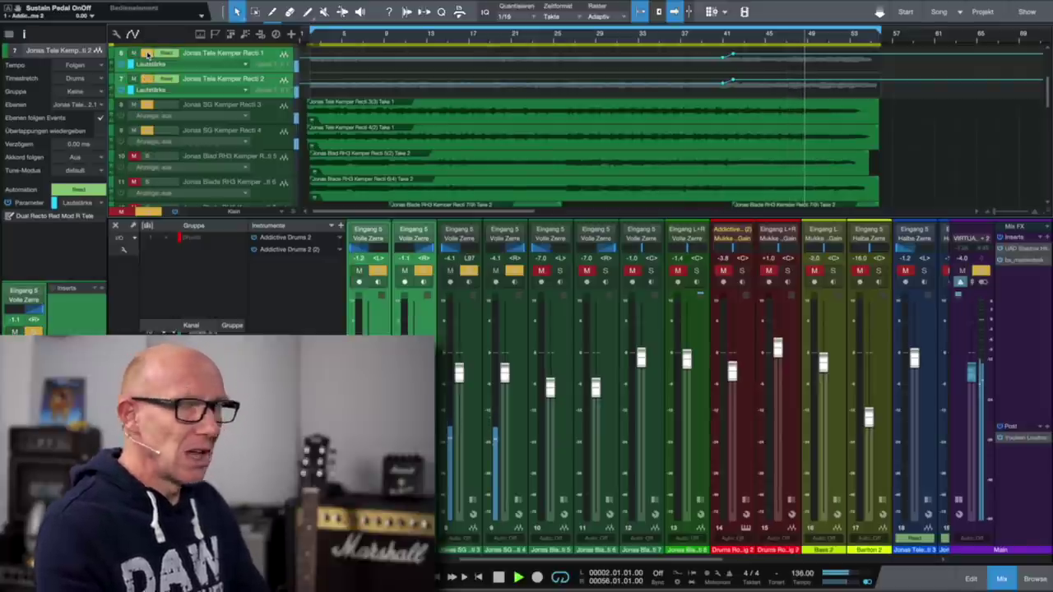
key("space")
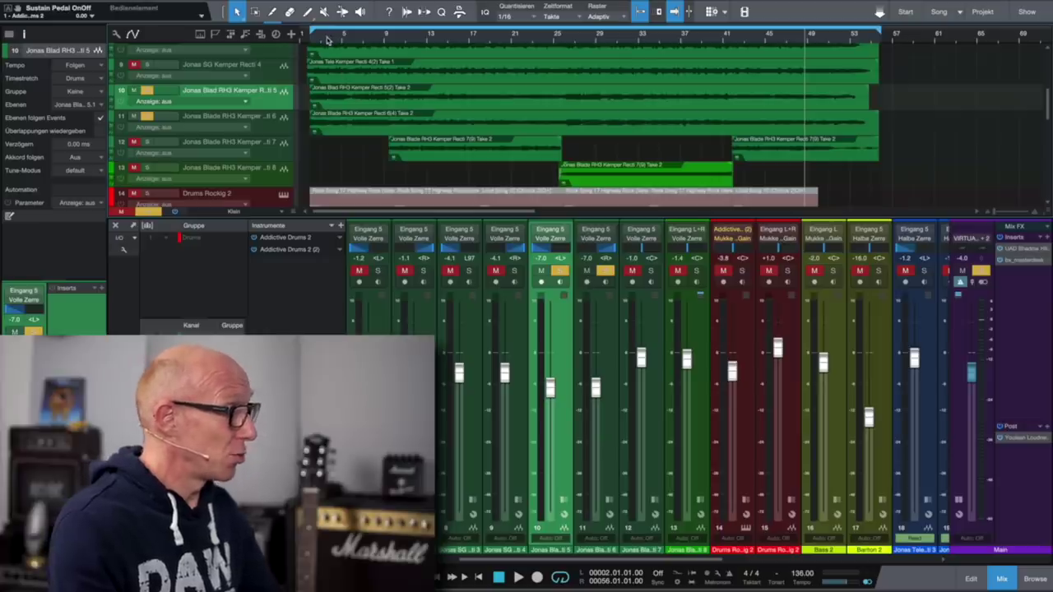
Step: Listen to the soloed Blade RH3 guitar tracks 10 and 11
key("space")
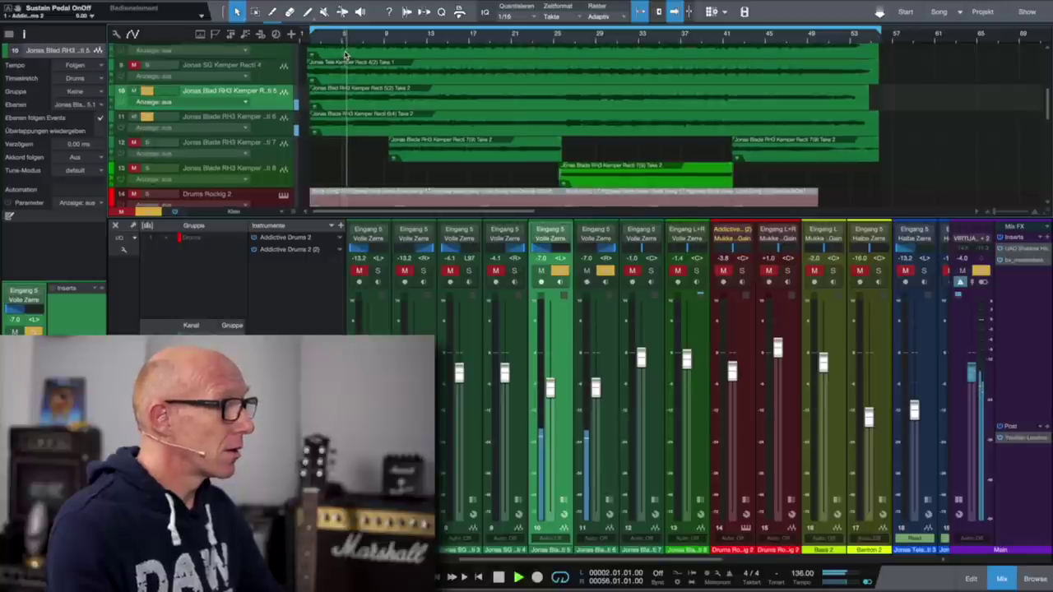
scroll(345, 54, "up", 2)
scroll(358, 99, "up", 2)
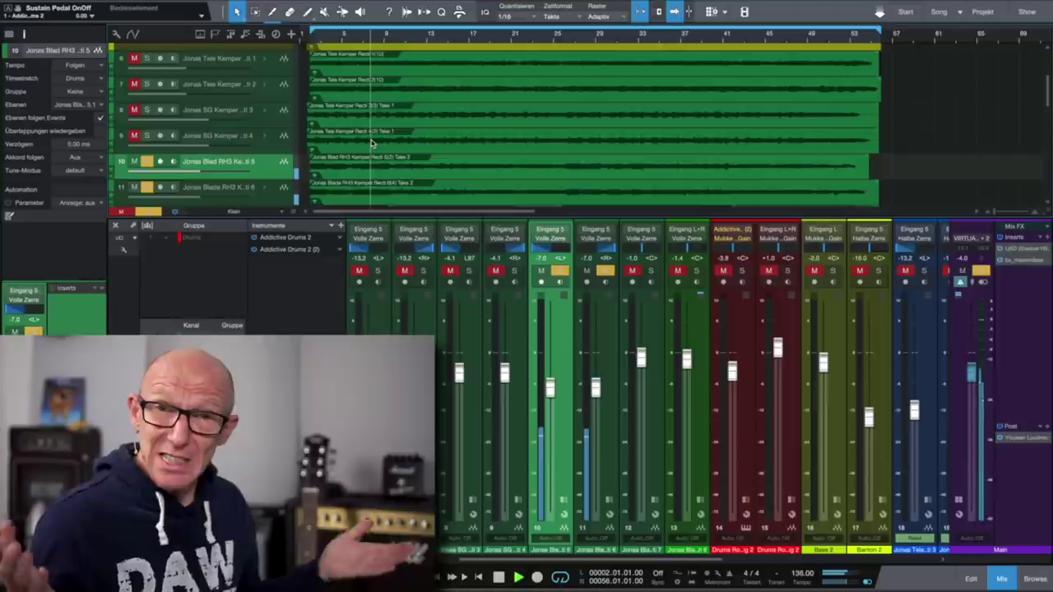
Step: Compare the SG and Blade guitars by soloing tracks 8 and 9, playing them, and returning the solo to tracks 10 and 11
key("space")
left_click(146, 110)
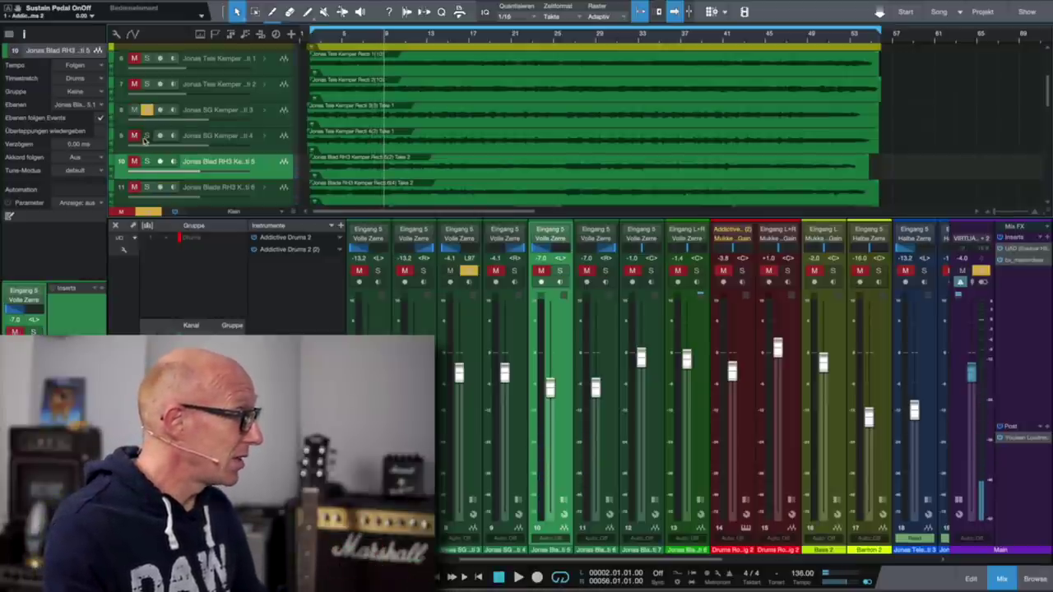
left_click(145, 136)
key("space")
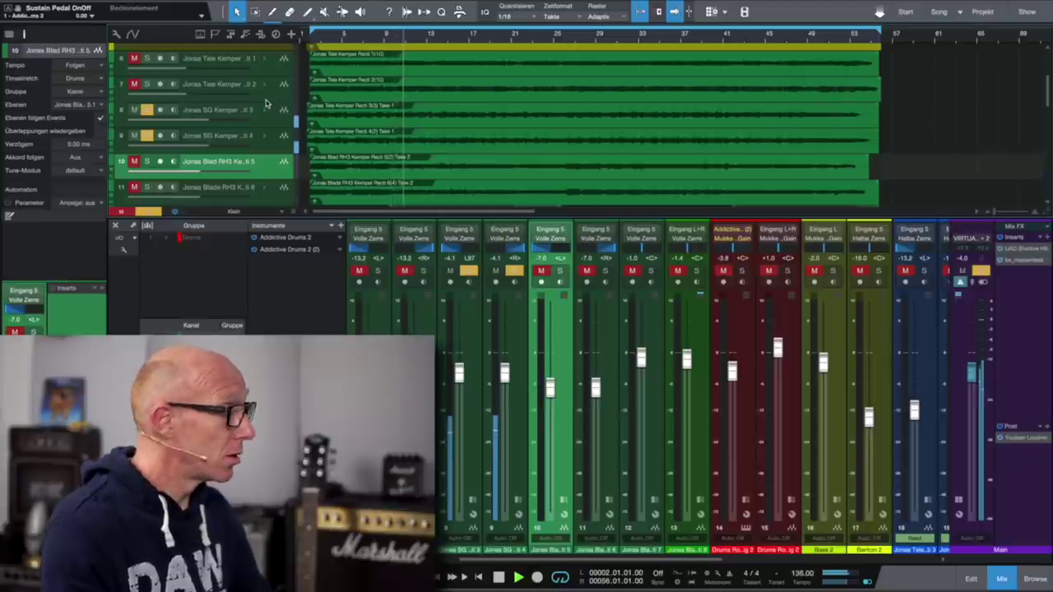
left_click(147, 161)
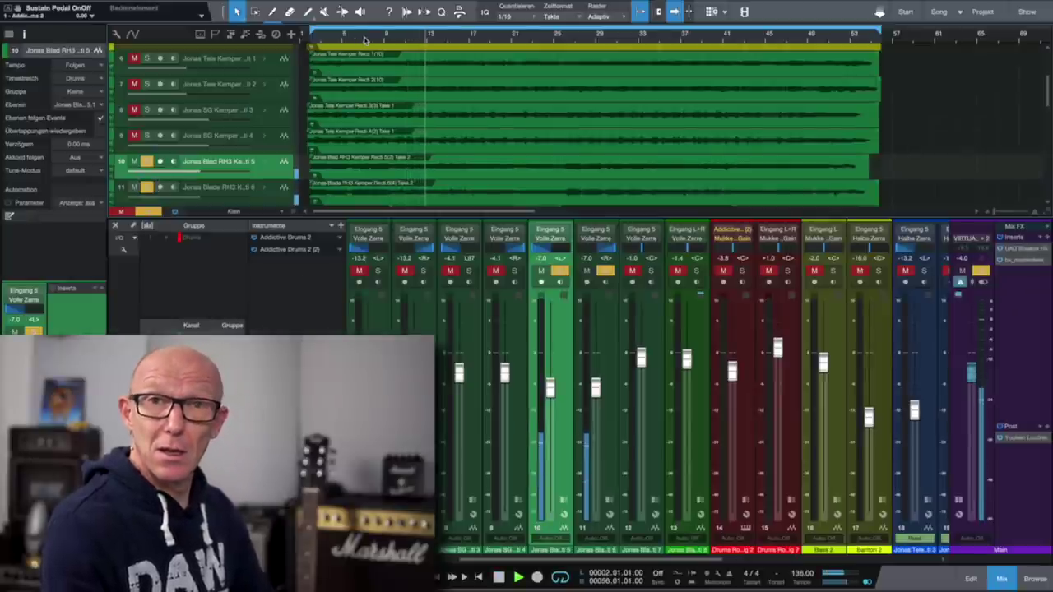
key("space")
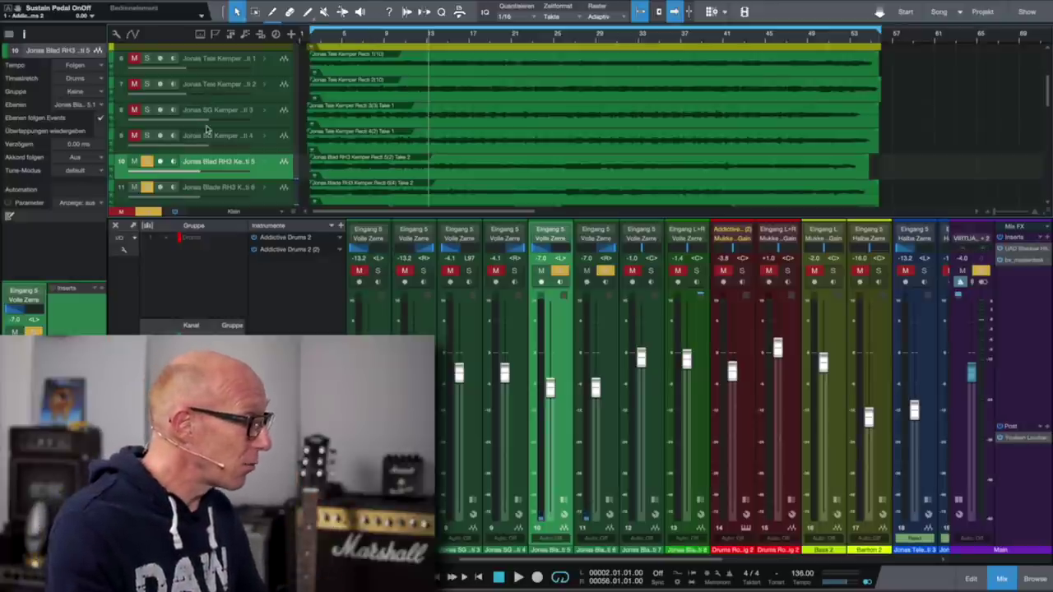
Step: Select Blade tracks 10 and 11 together, solo SG tracks 8 and 9, and unsolo the Blade pair
left_click(258, 186)
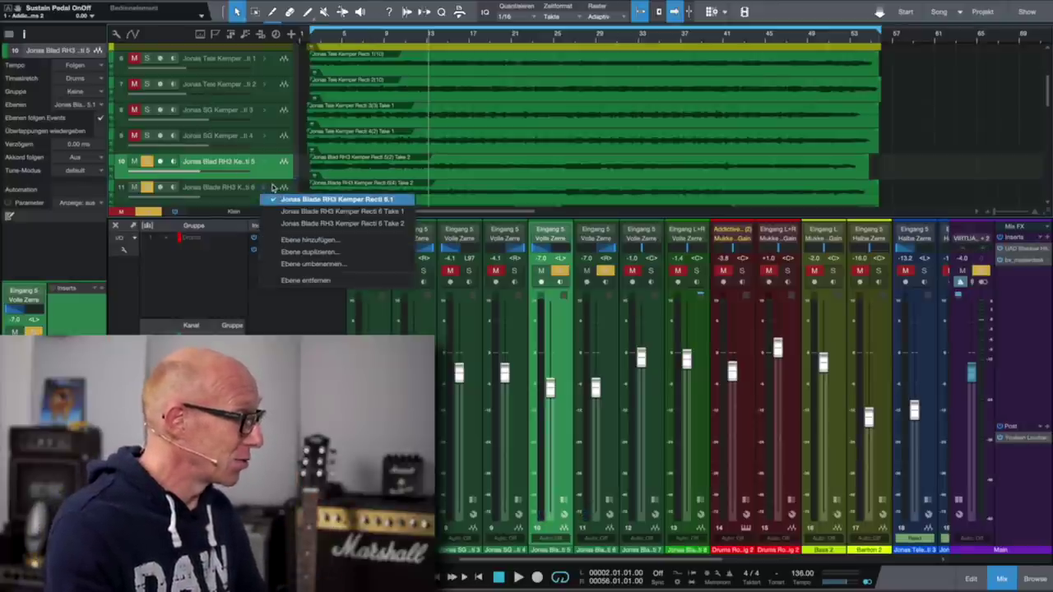
left_click(274, 187)
left_click(275, 188, "shift")
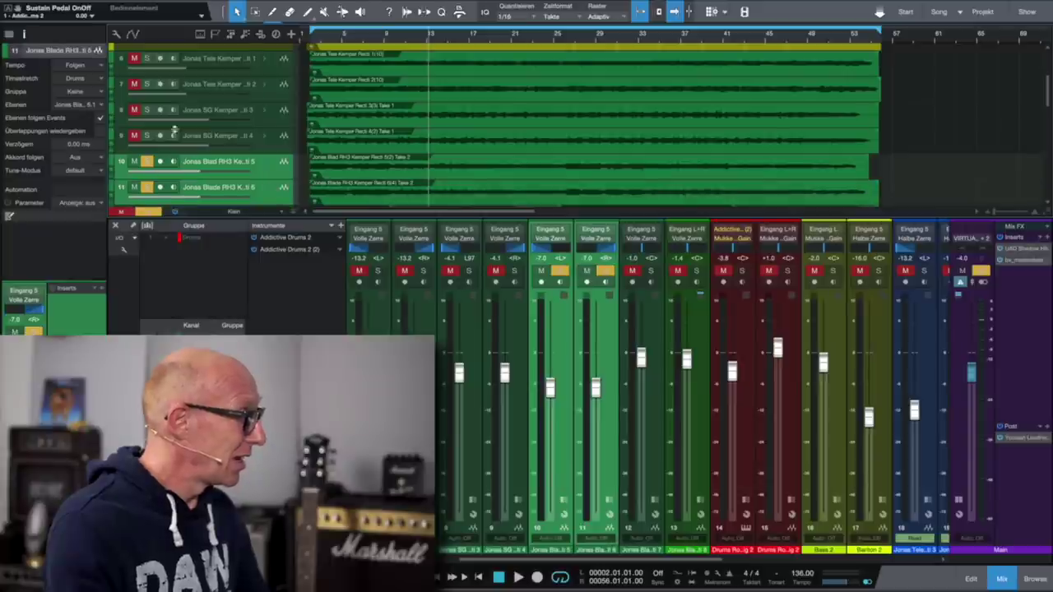
left_click(148, 110)
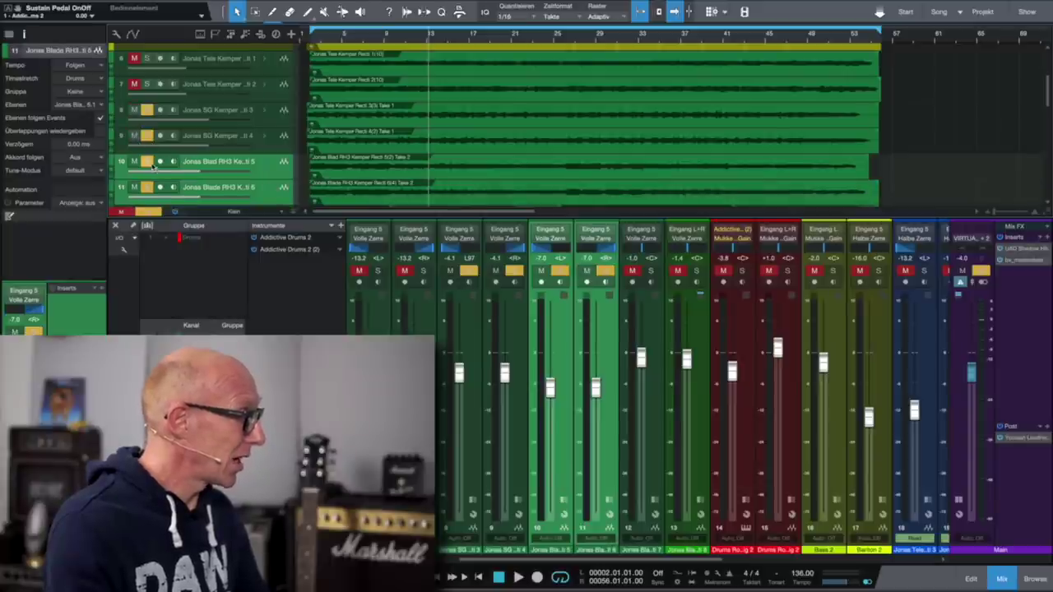
left_click(148, 162)
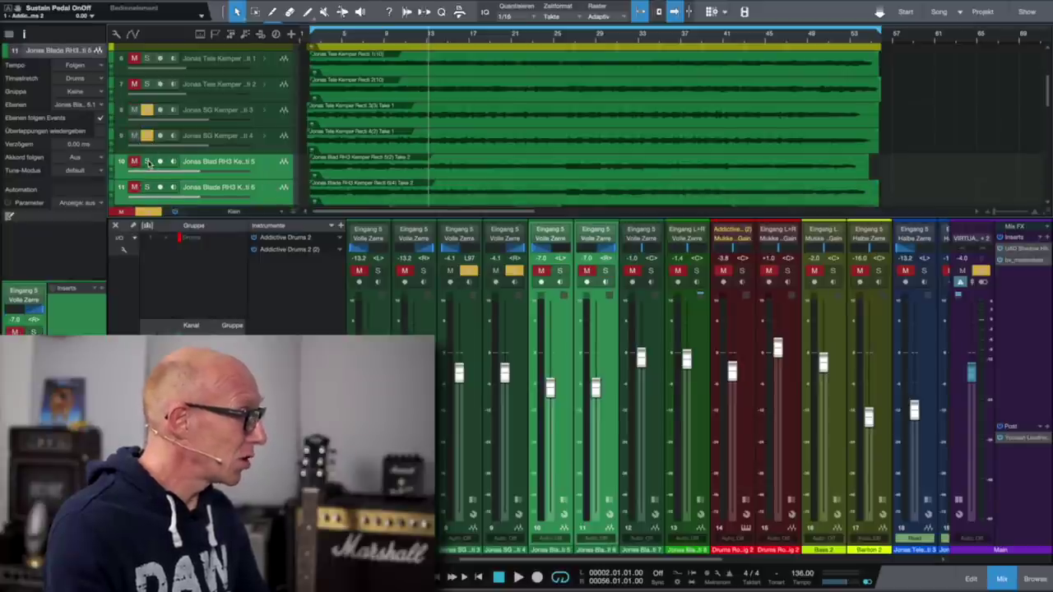
Step: Play the SG pair from about bar 6 and add Blade tracks 10 and 11 to the solo
left_click(357, 35)
key("space")
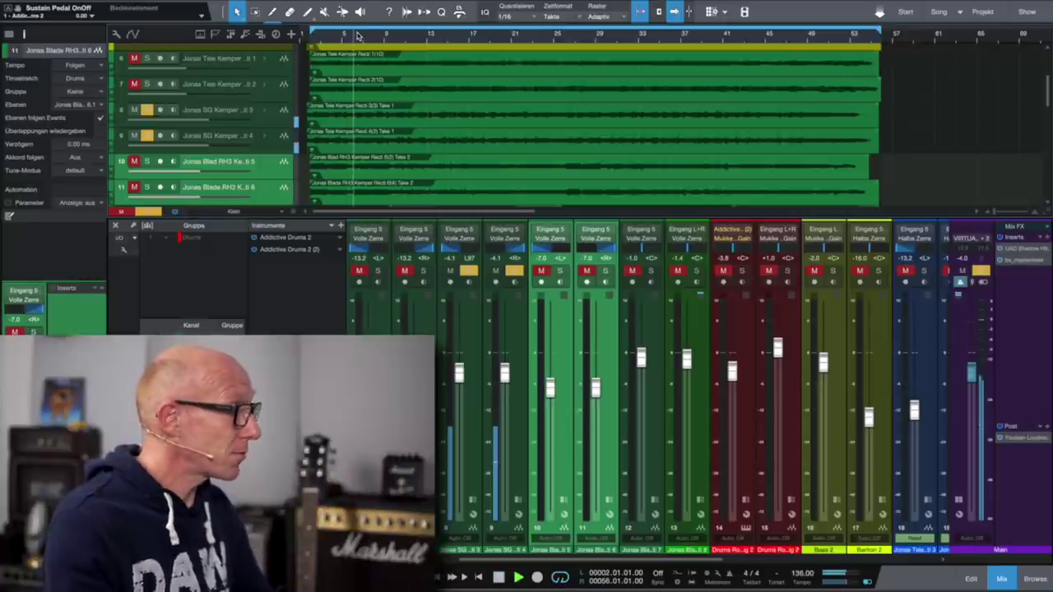
left_click(149, 162)
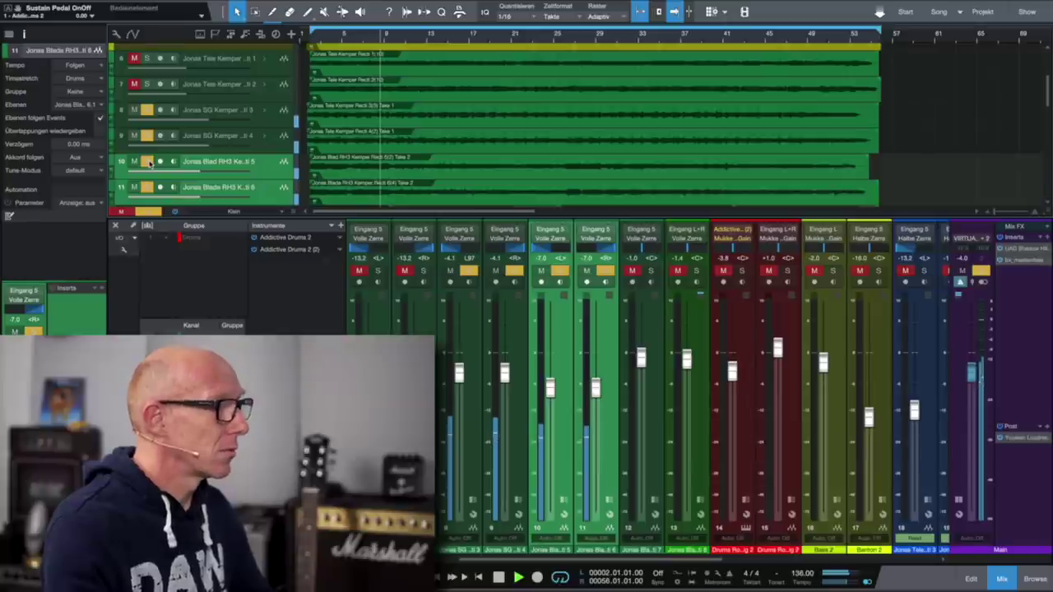
Step: Select SG tracks 8 and 9 together and compare playback of the Blade pair without and with them
left_click(251, 136)
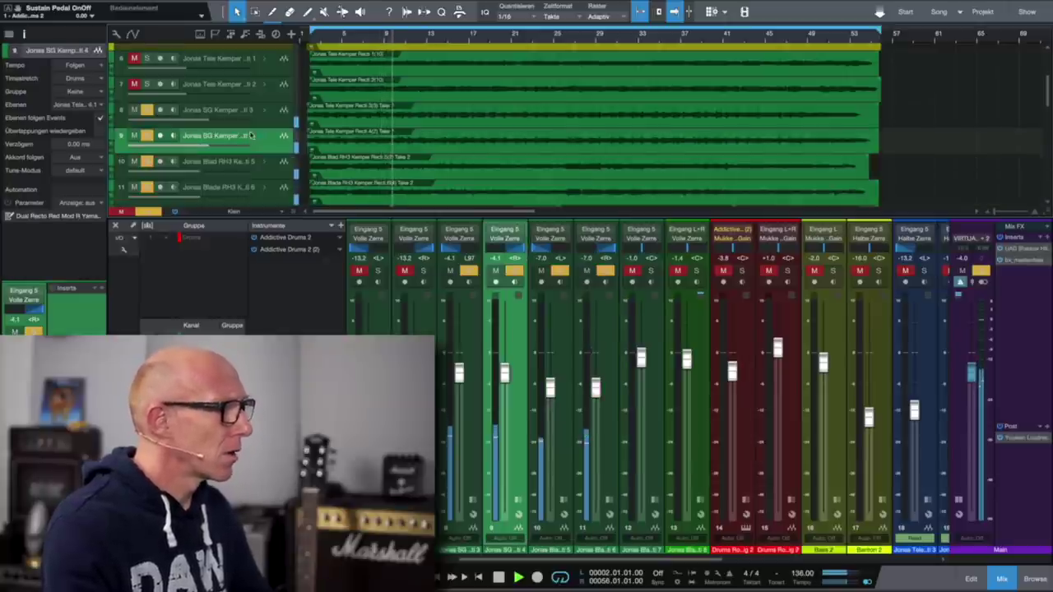
left_click(268, 112, "shift")
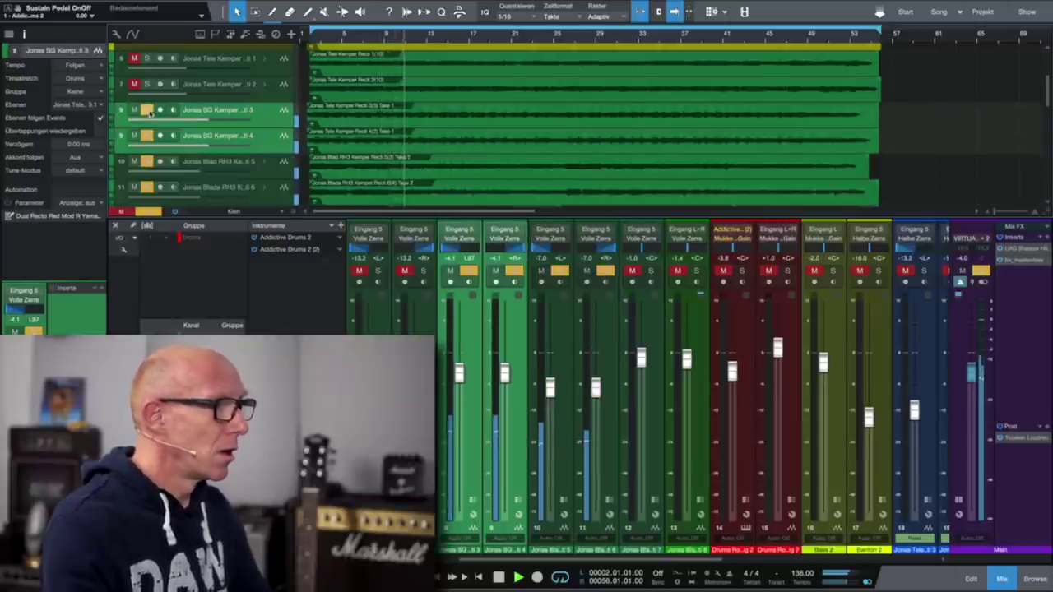
left_click(148, 111)
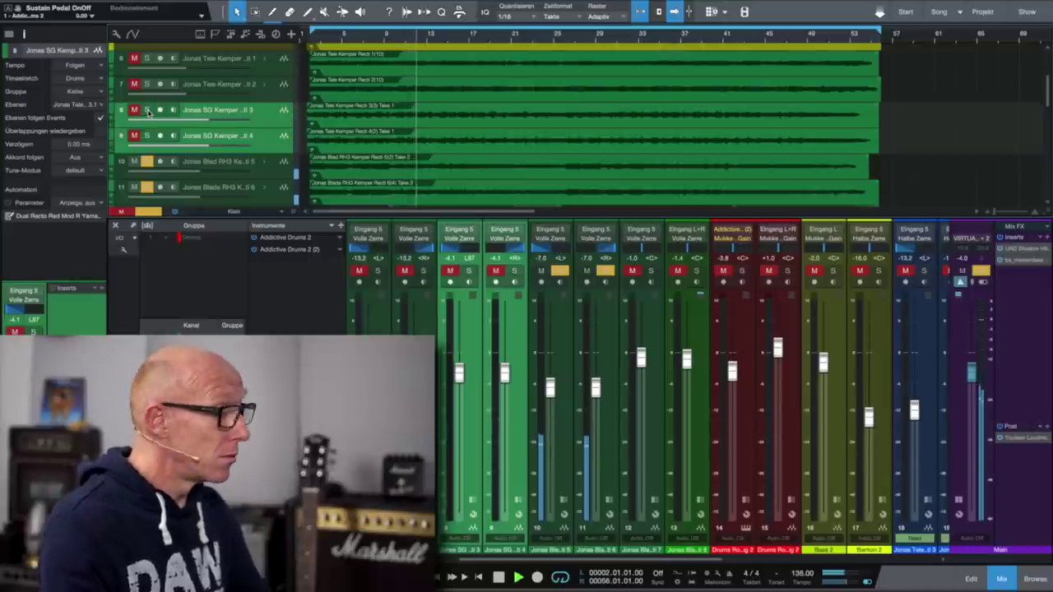
left_click(148, 111)
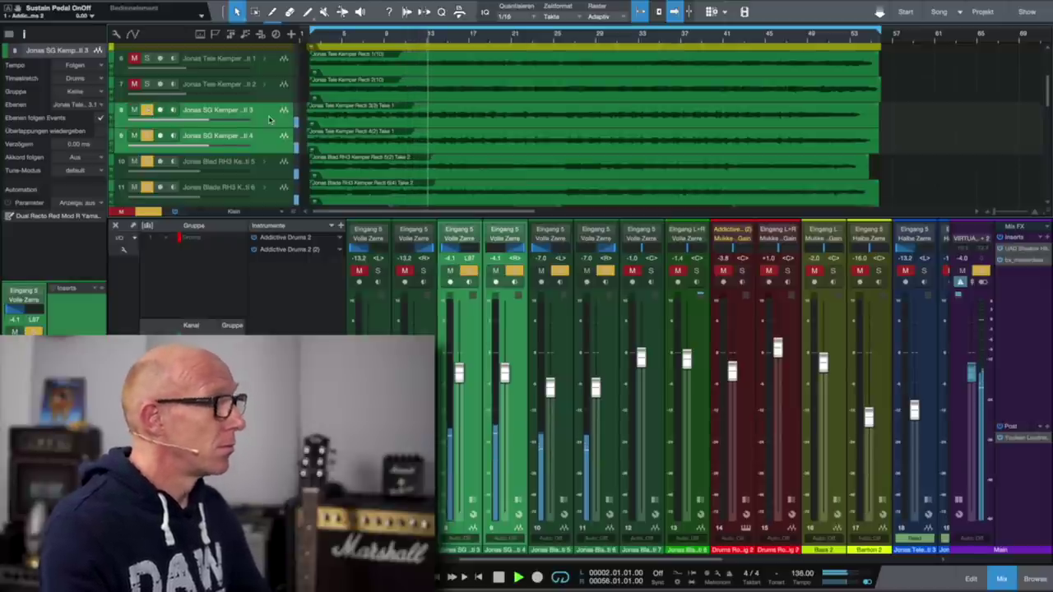
scroll(268, 119, "down", 1)
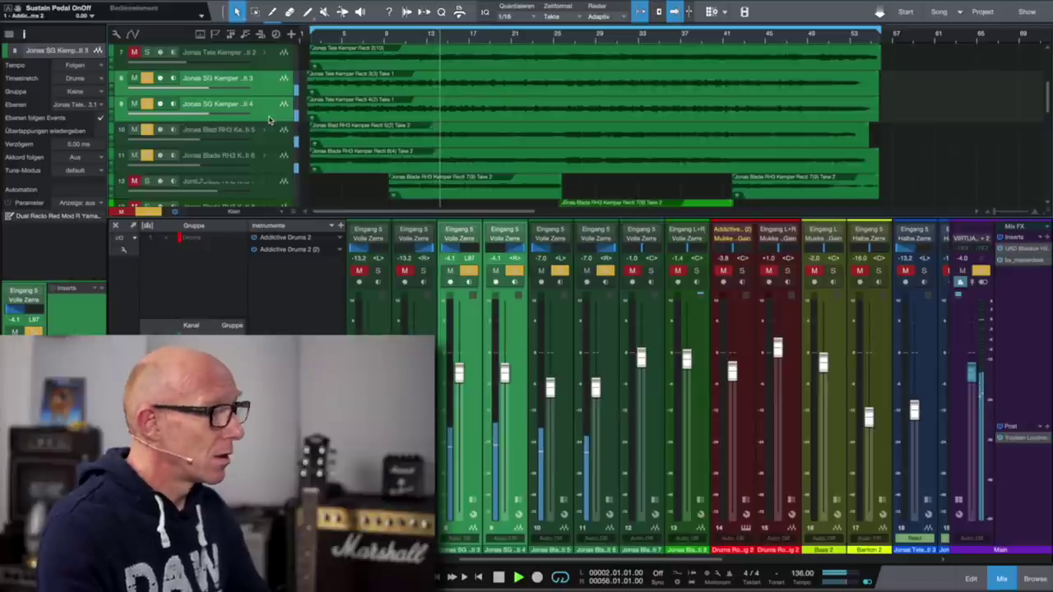